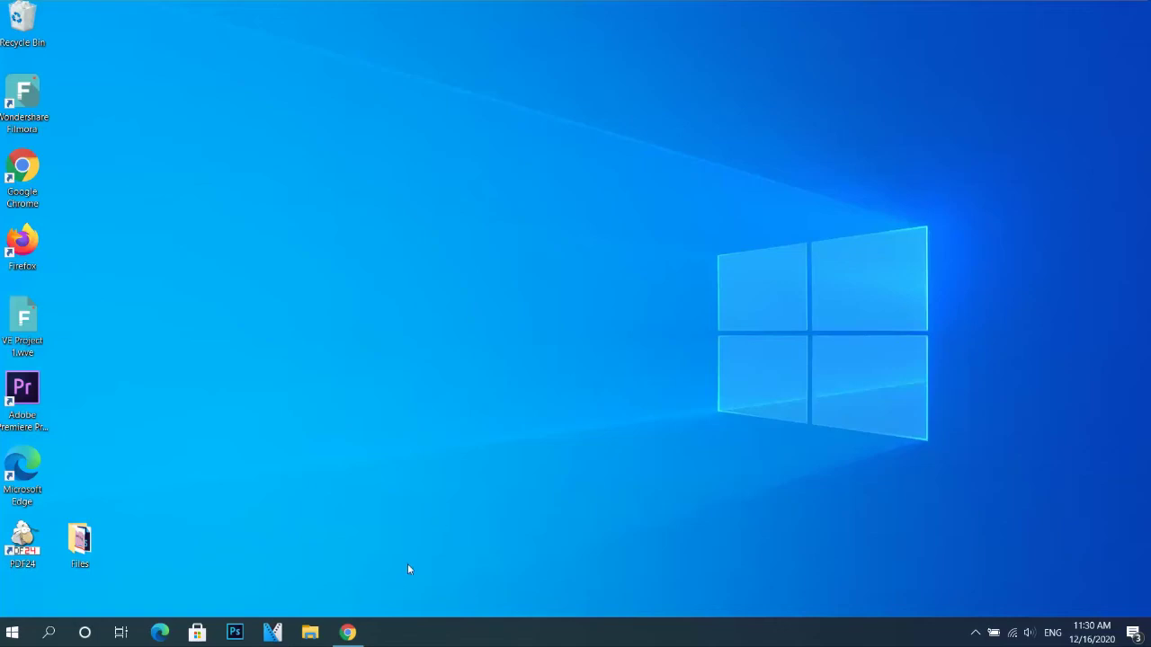
Restore the Chrome window showing the New Tab page from the taskbar.
left_click(348, 632)
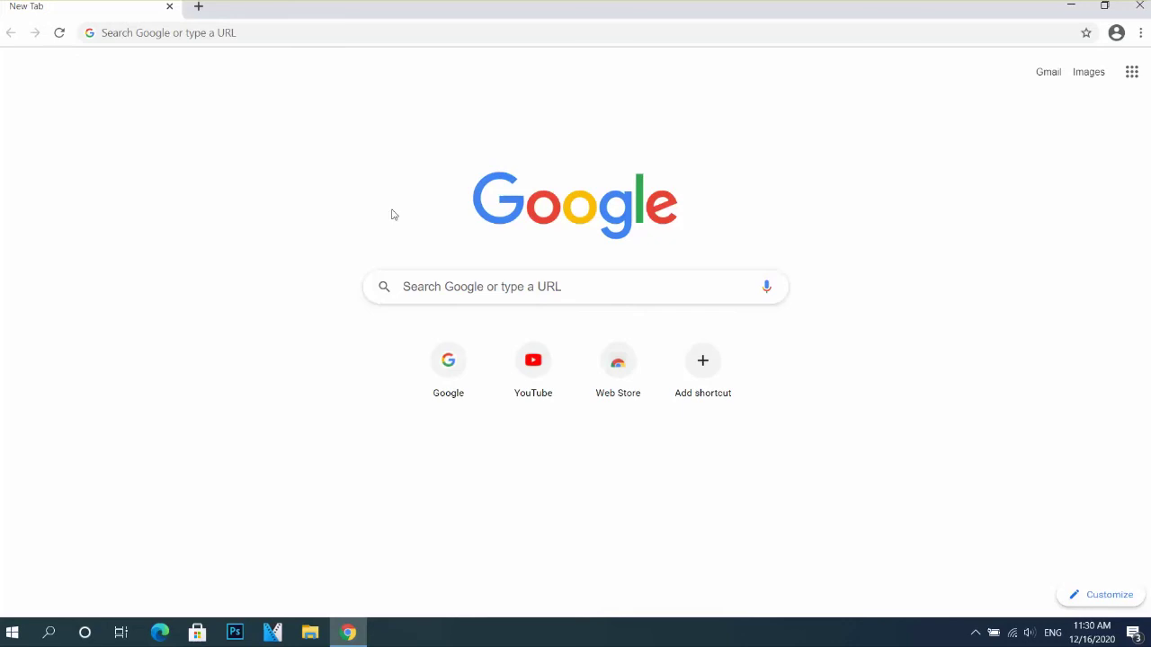
Load gmail.com in Chrome's address bar.
left_click(271, 32)
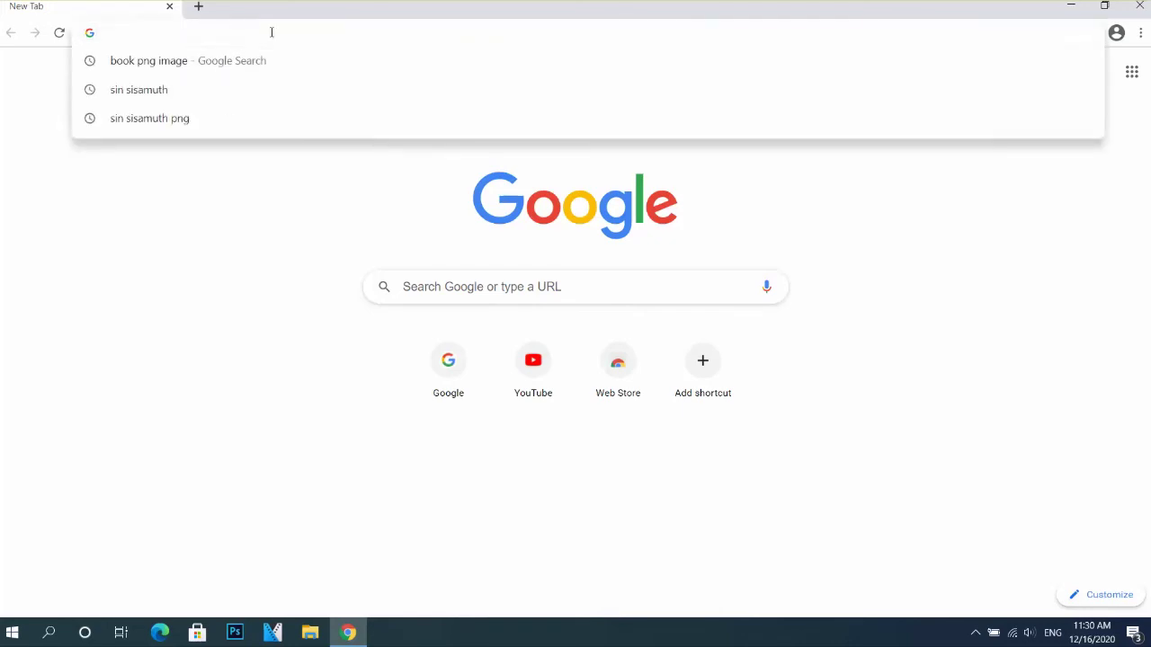
type("gmail")
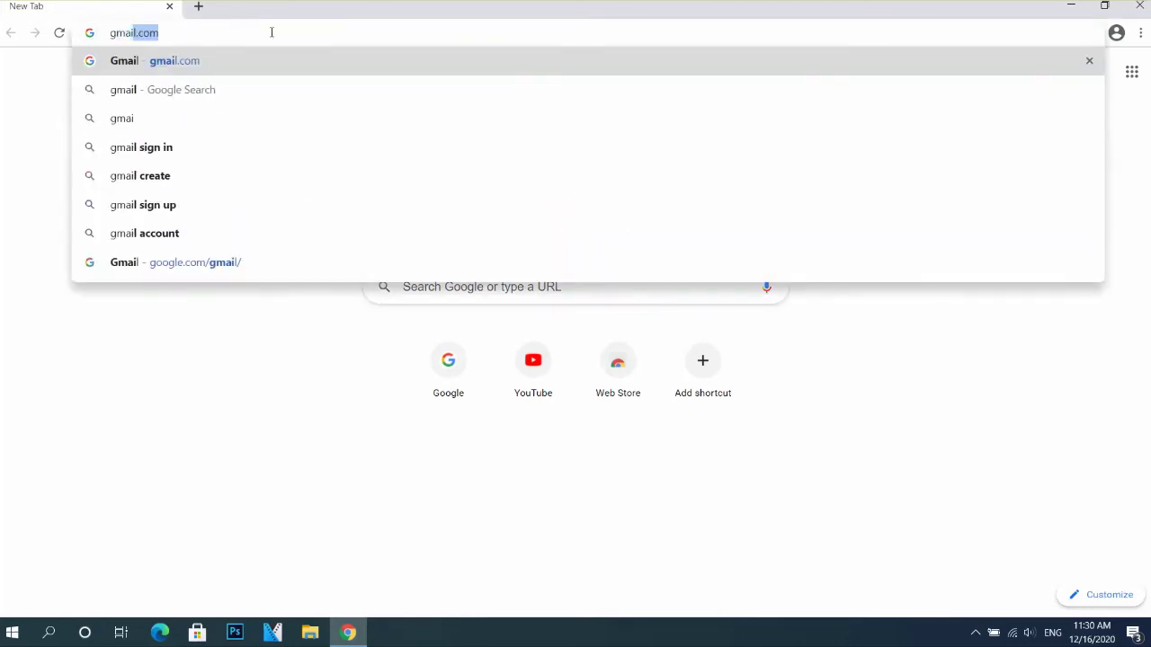
type(".com")
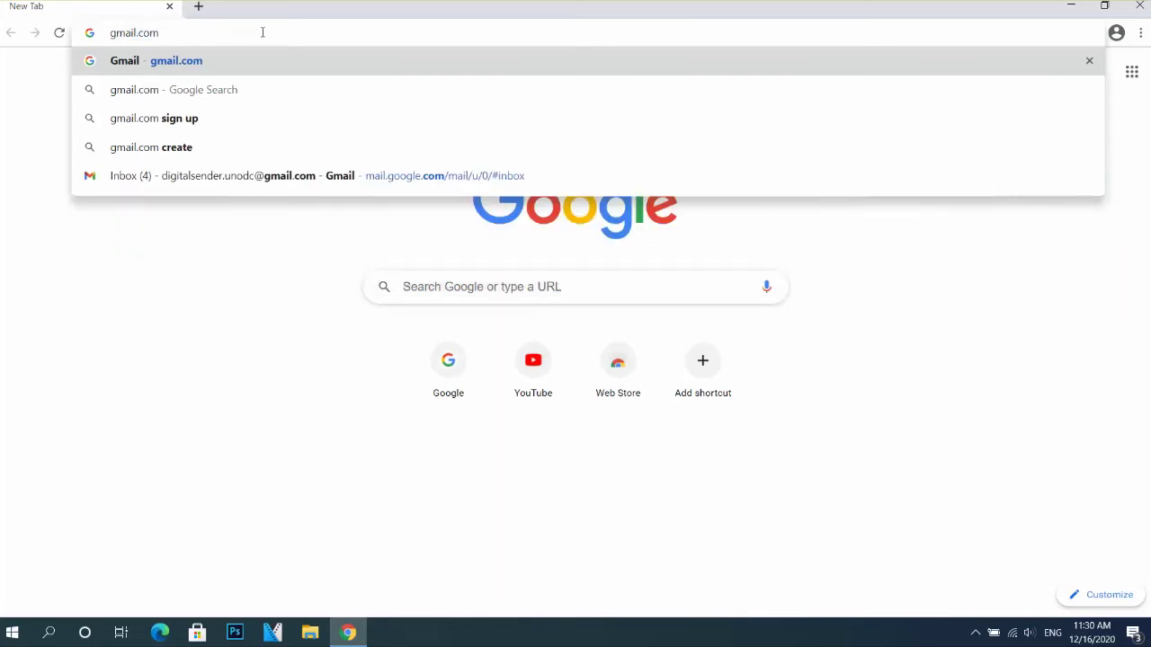
key("Return")
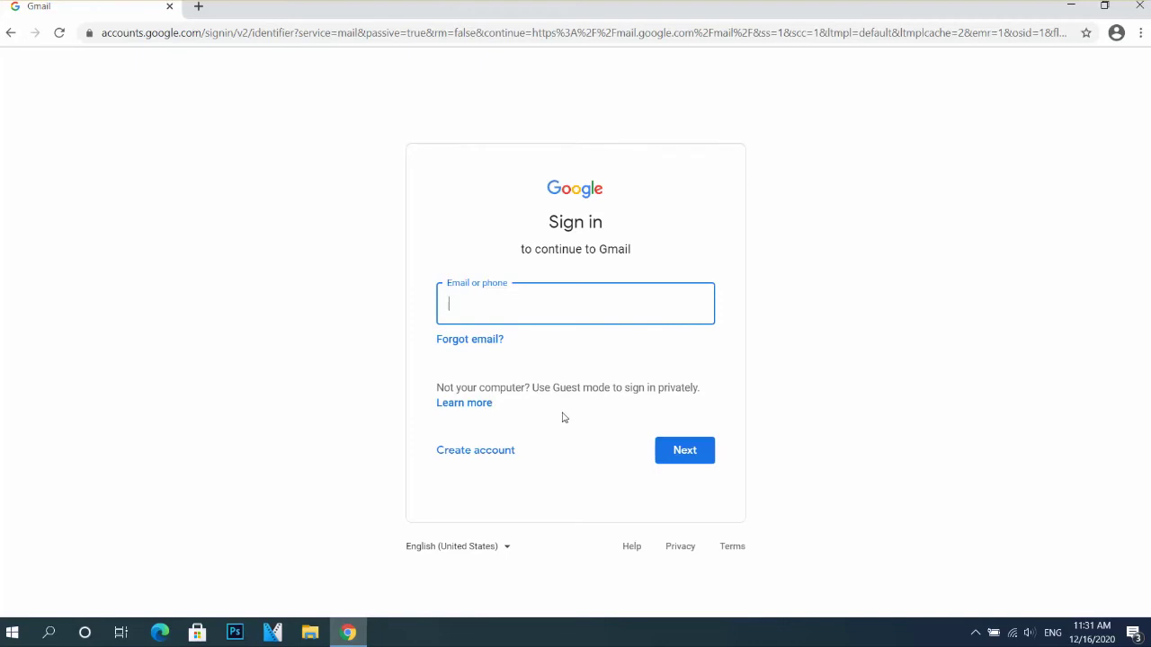
Choose Create account, For myself, on the Gmail sign-in page.
left_click(475, 459)
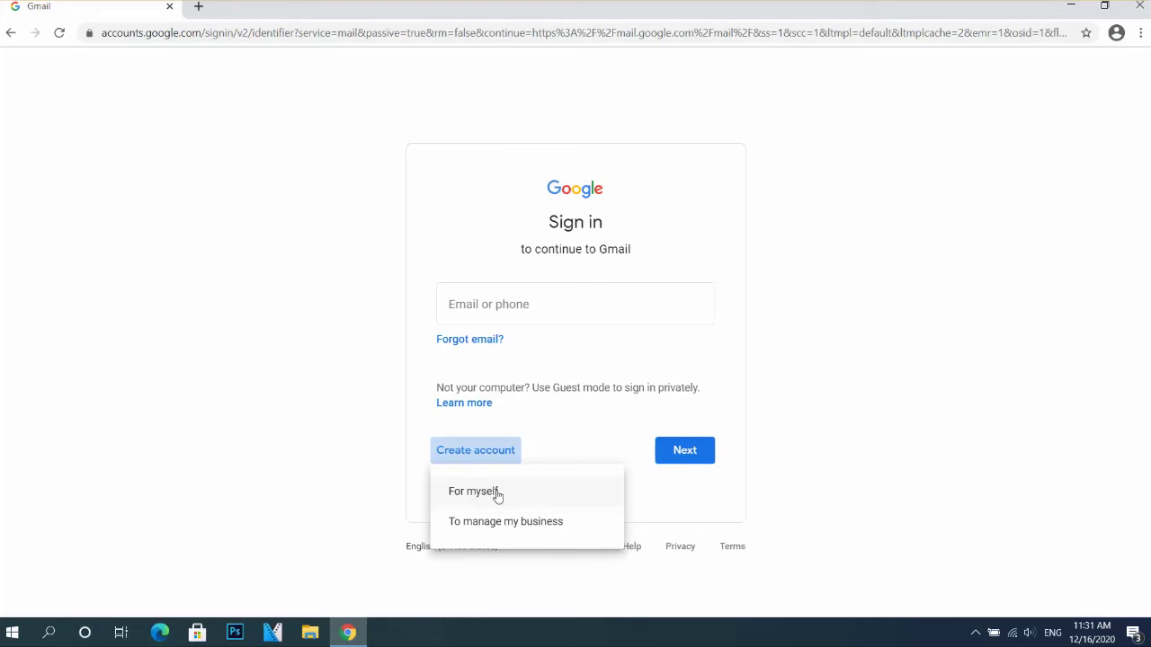
left_click(497, 493)
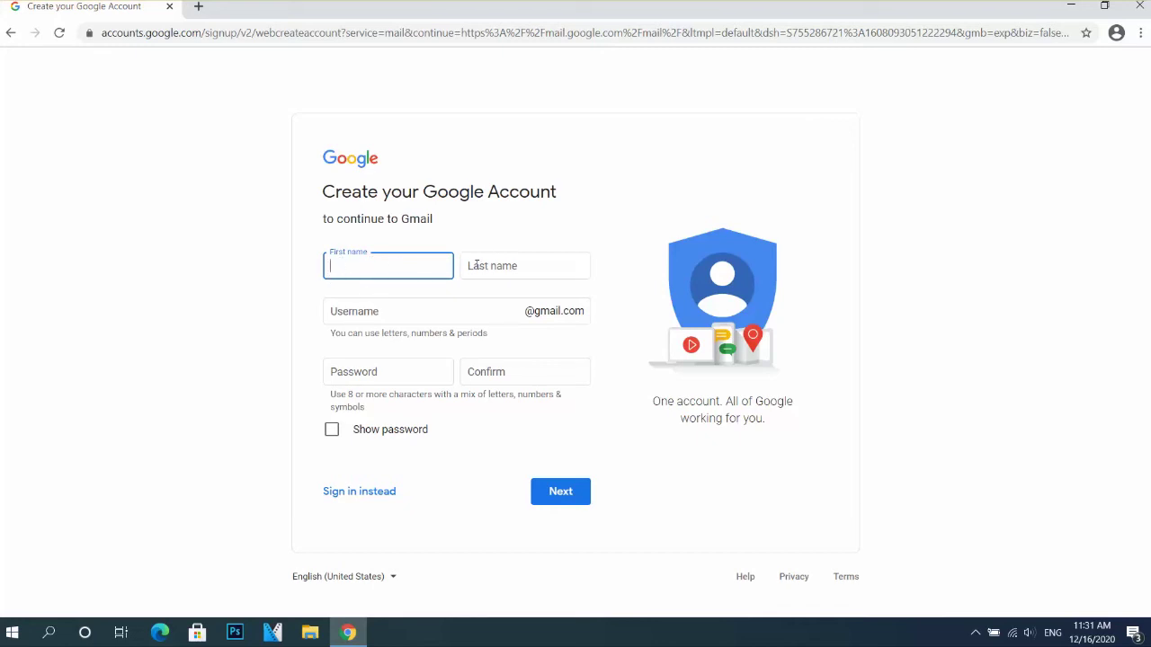
Enter the account holder's first name, fixing a typo.
left_click(477, 265)
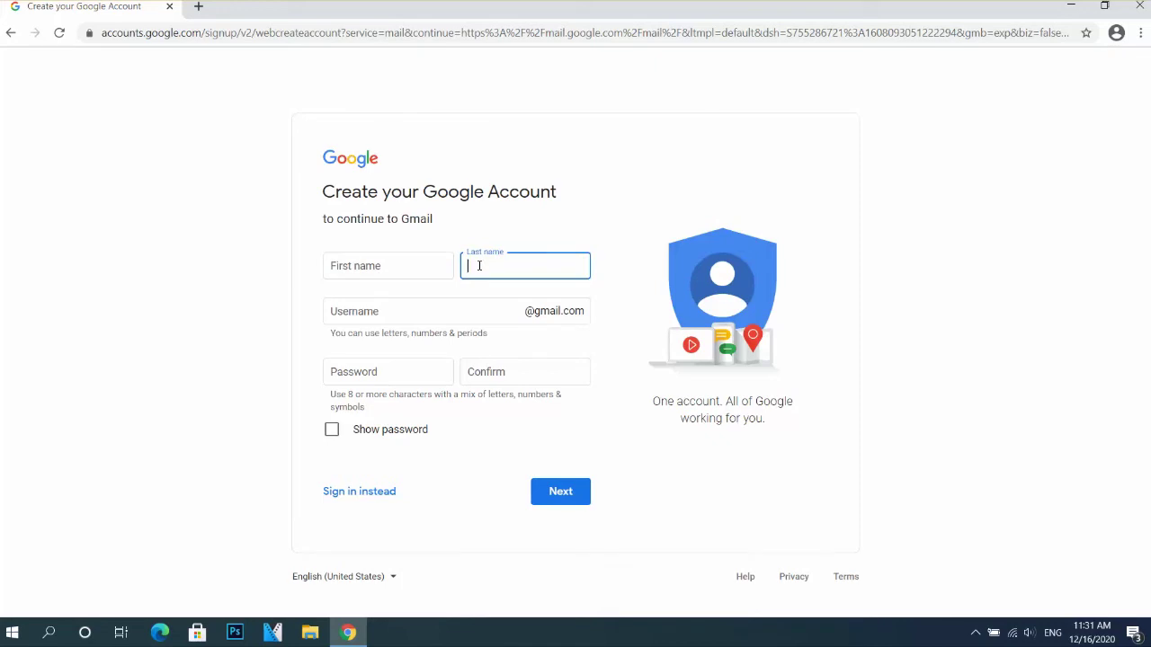
left_click(390, 309)
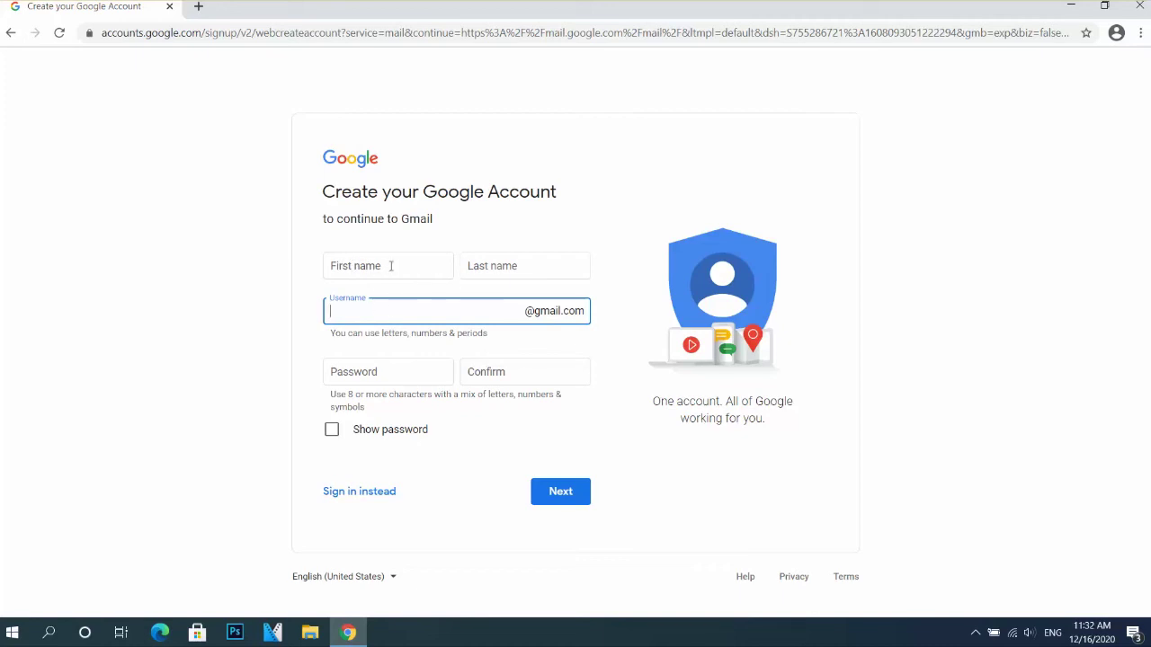
left_click(391, 266)
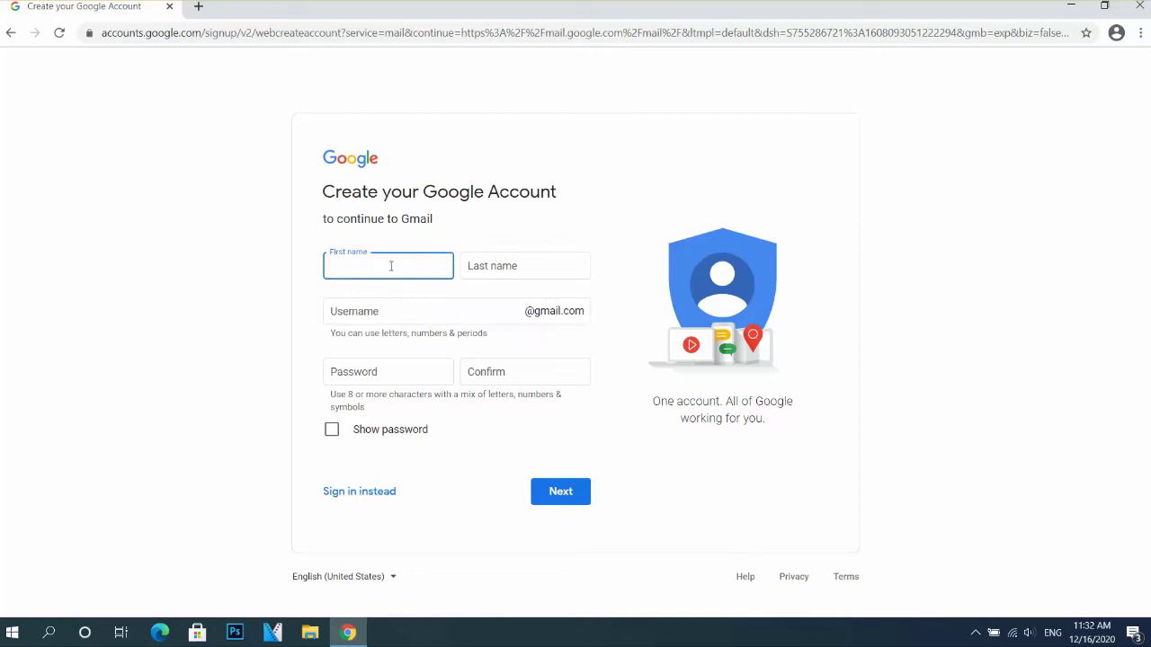
Enter the account holder's last name, correcting its final letter.
left_click(478, 270)
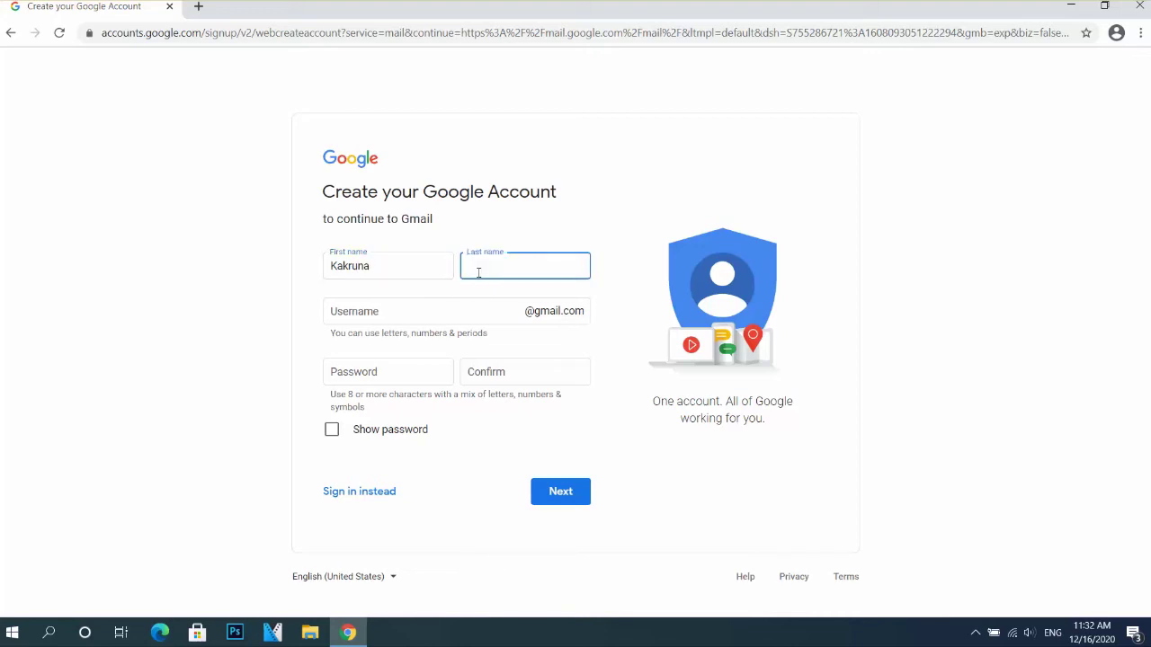
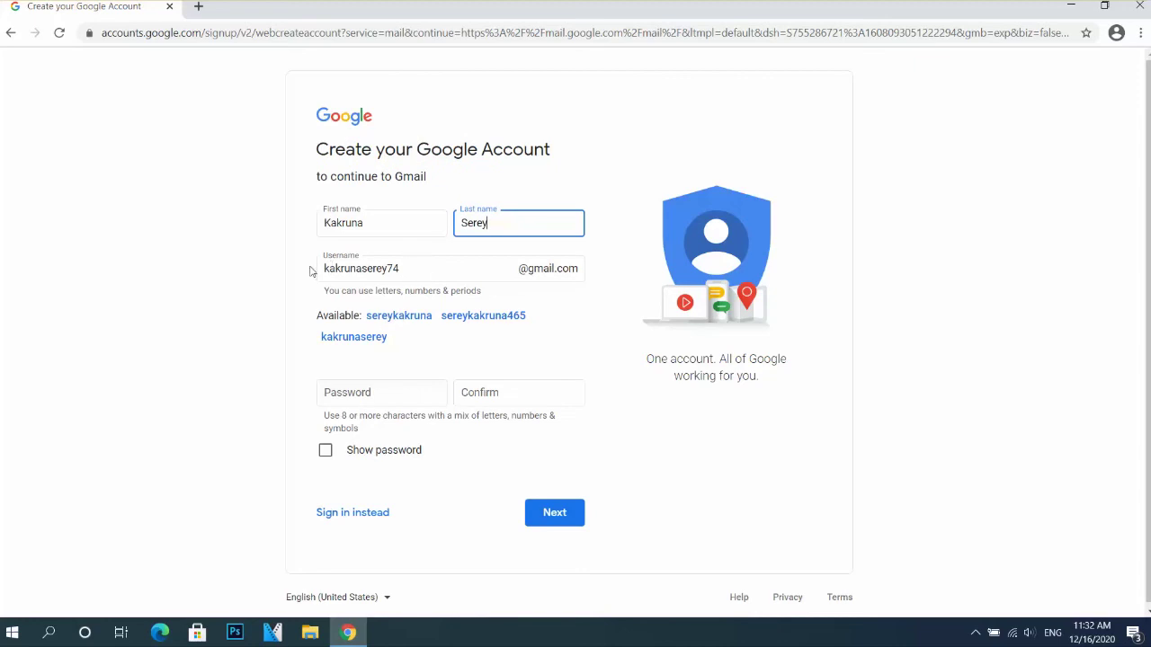
Remove the trailing digits from the suggested username.
left_click(409, 268)
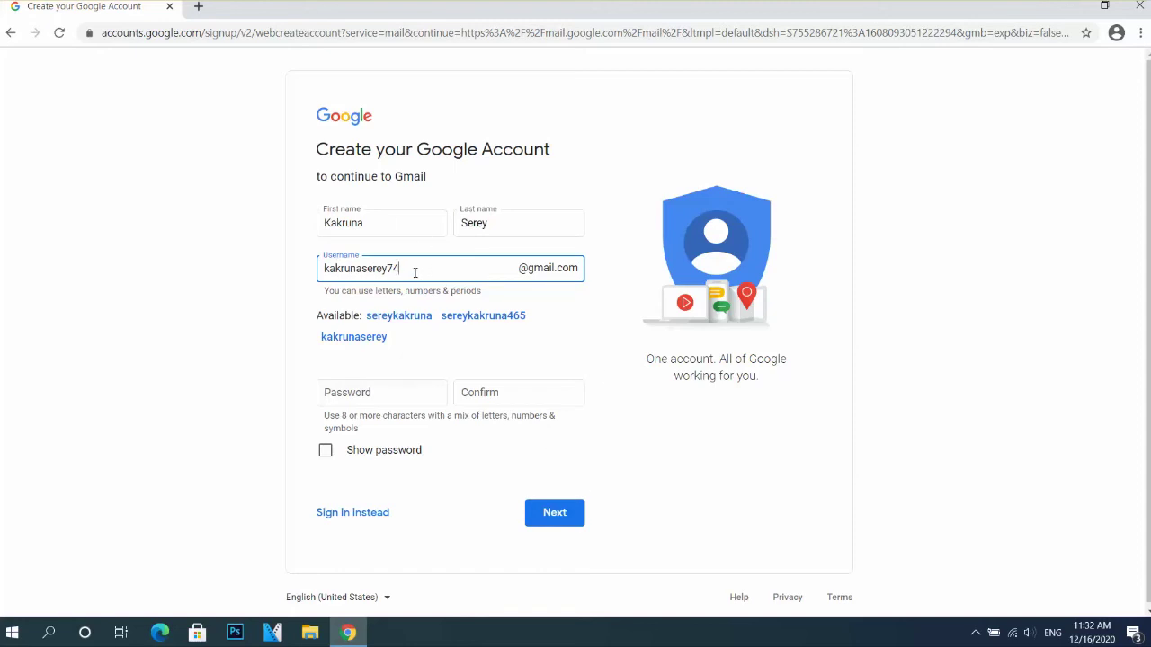
key("BackSpace")
key("BackSpace")
left_click(412, 350)
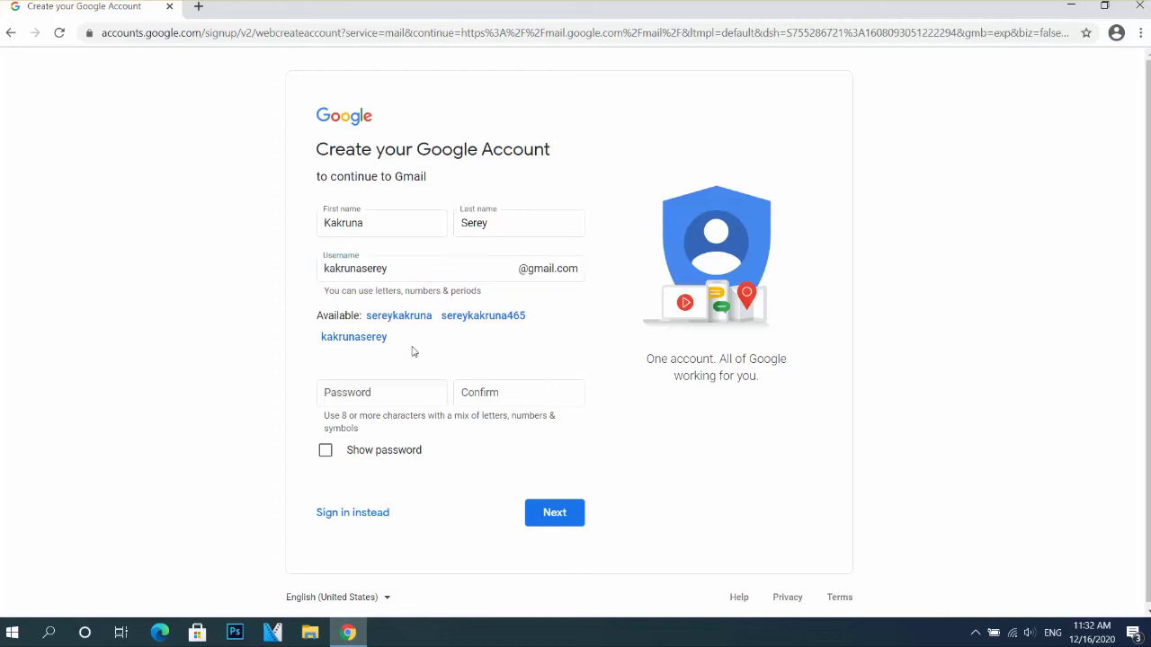
left_click(411, 269)
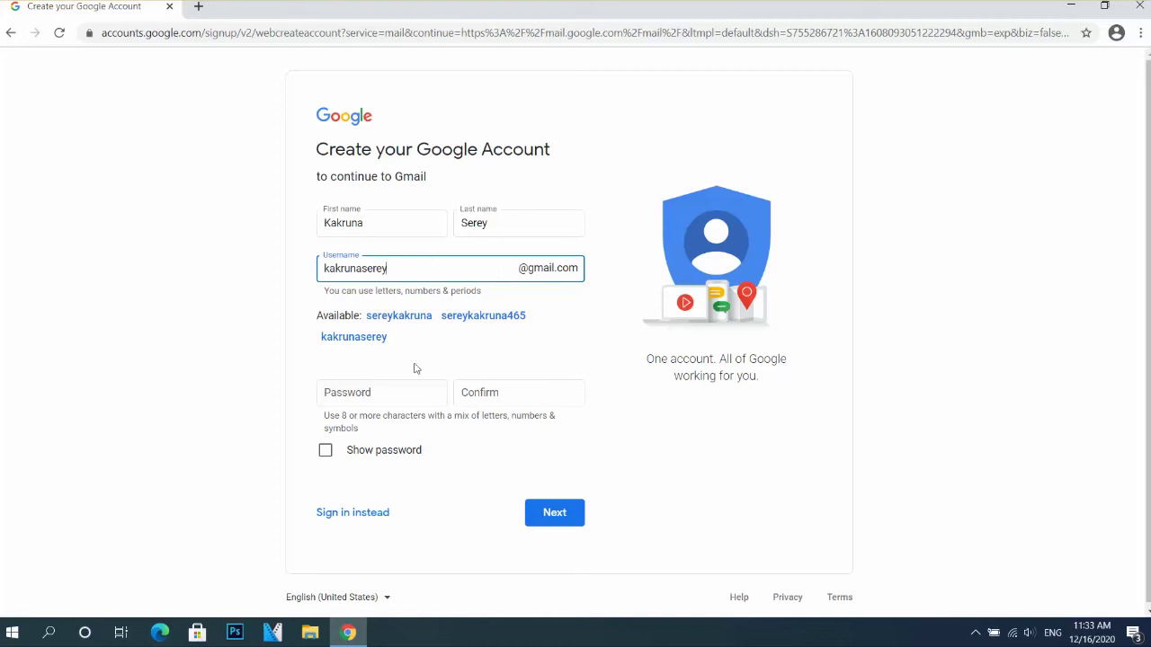
left_click(381, 397)
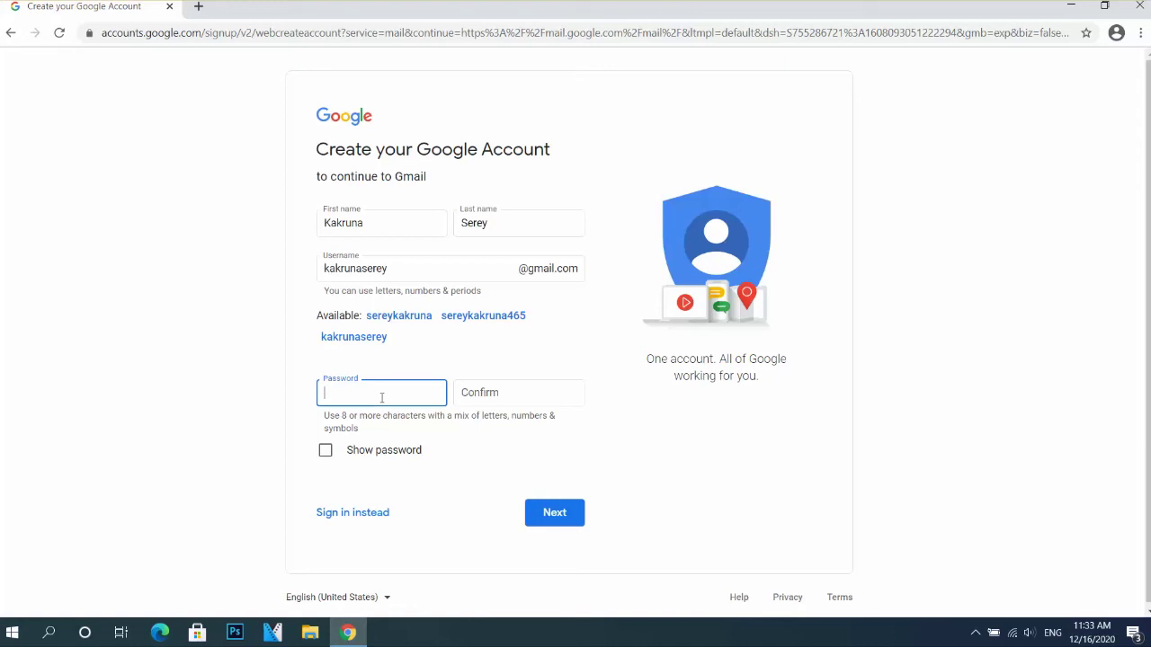
Enter and confirm the account password, then submit the form.
type("********")
left_click(478, 393)
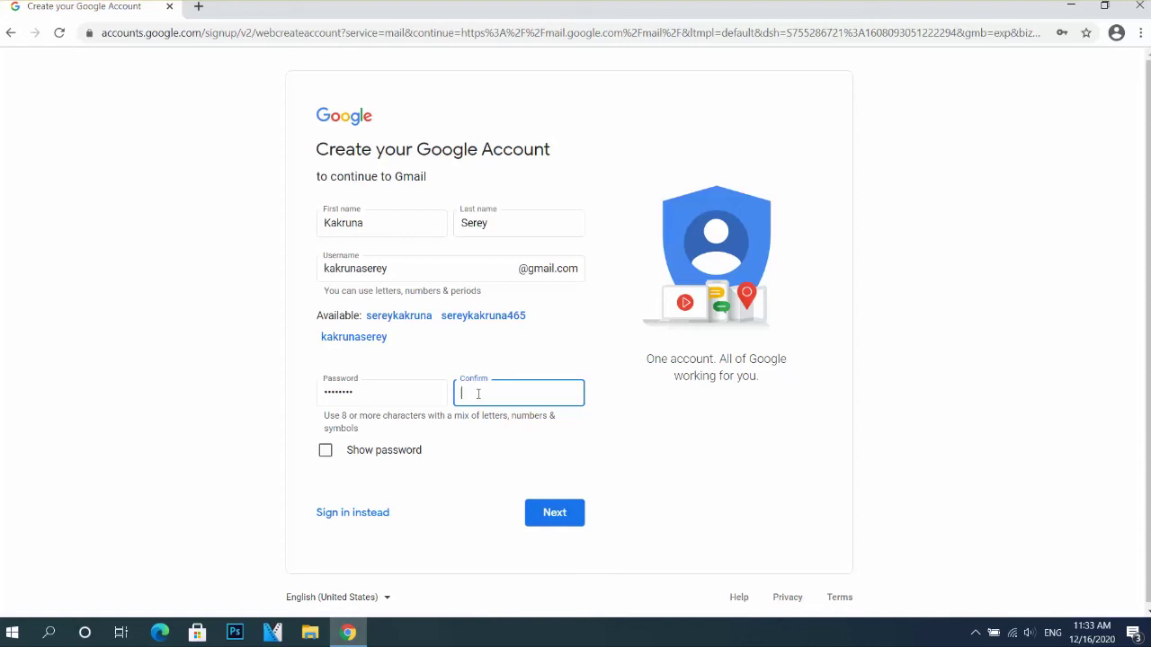
type("********")
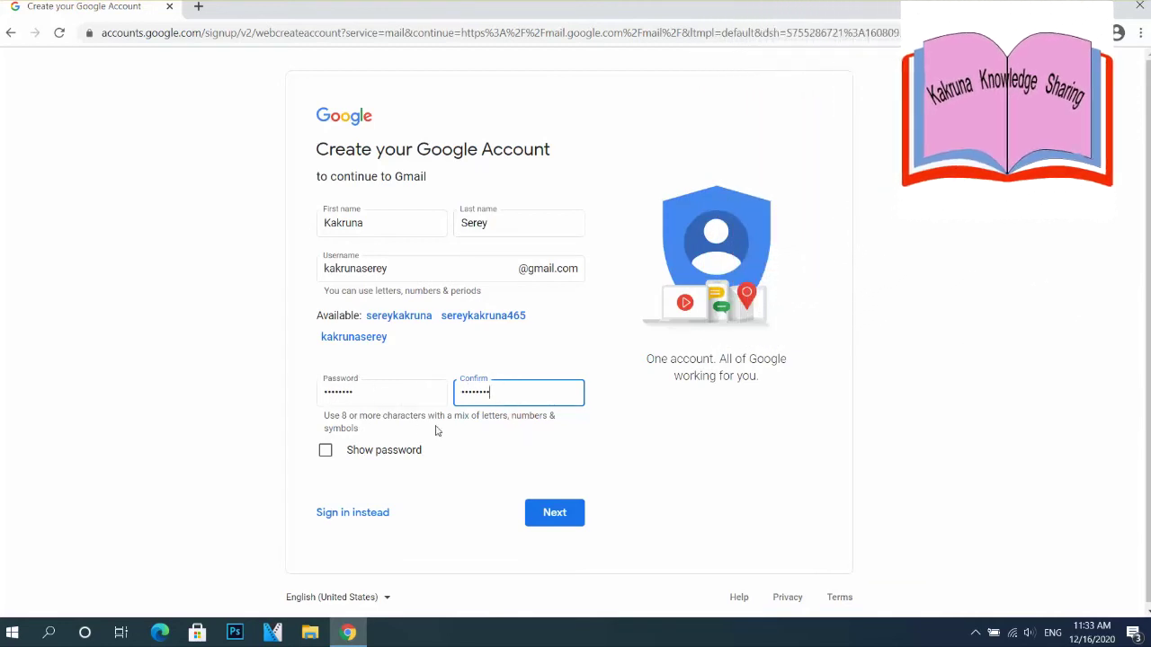
left_click(549, 514)
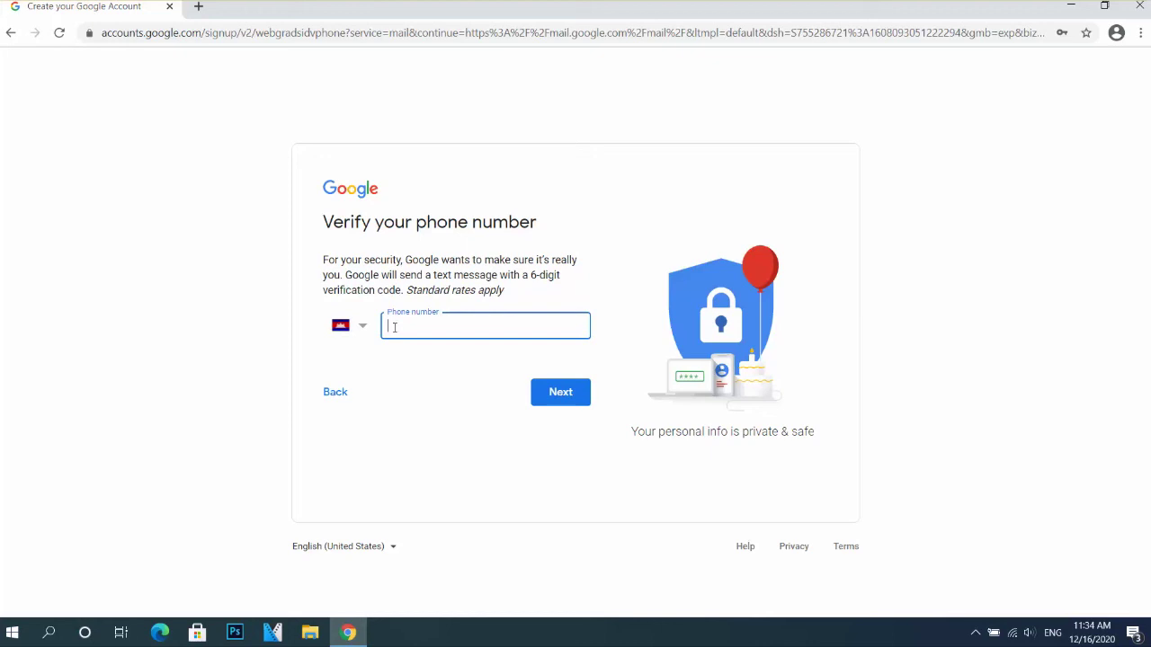
Submit the account holder's phone number to receive a verification code.
type("92521398")
left_click(557, 395)
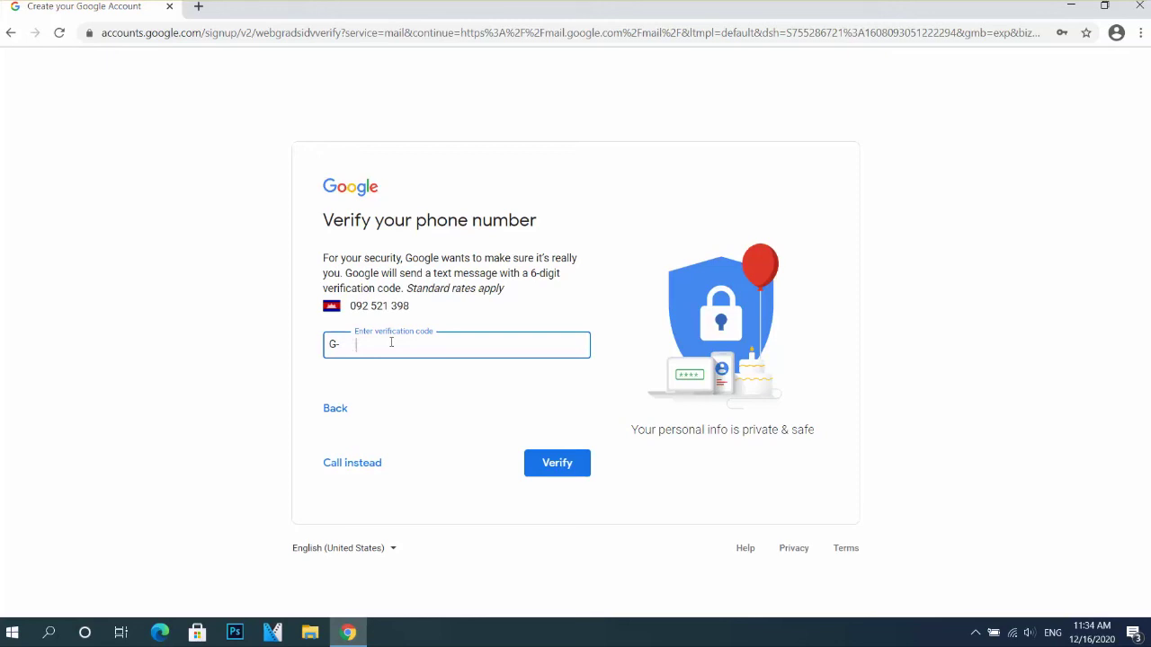
Enter the texted 6-digit verification code and verify the phone.
left_click(556, 464)
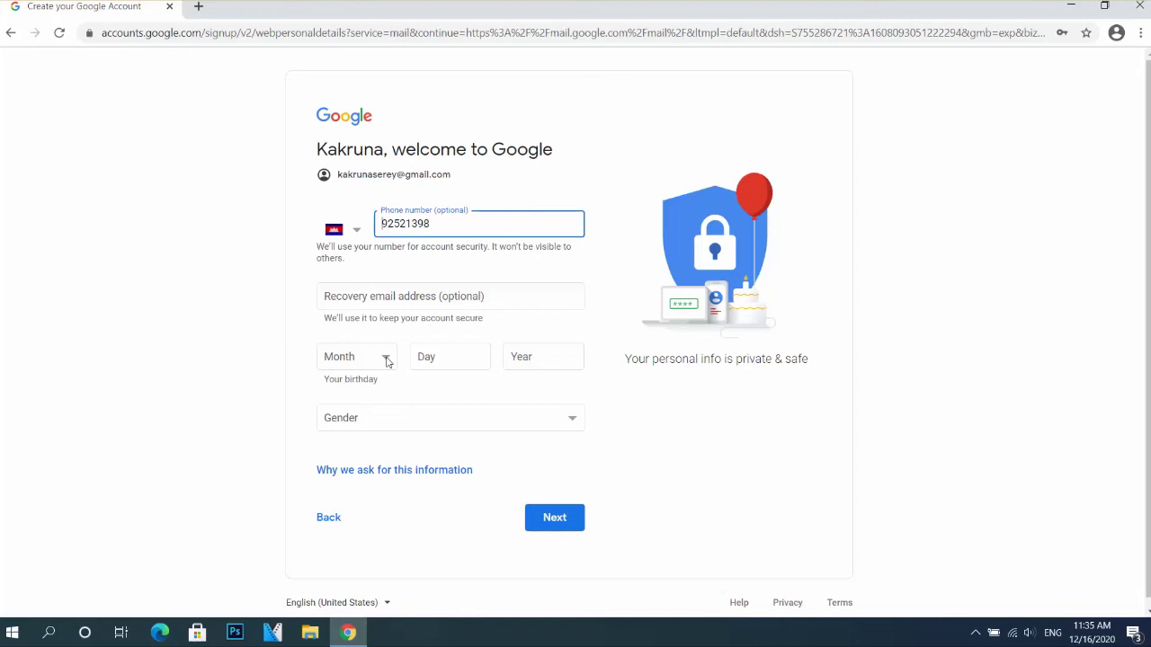
Enter the birthday as October 20, 2000.
left_click(387, 359)
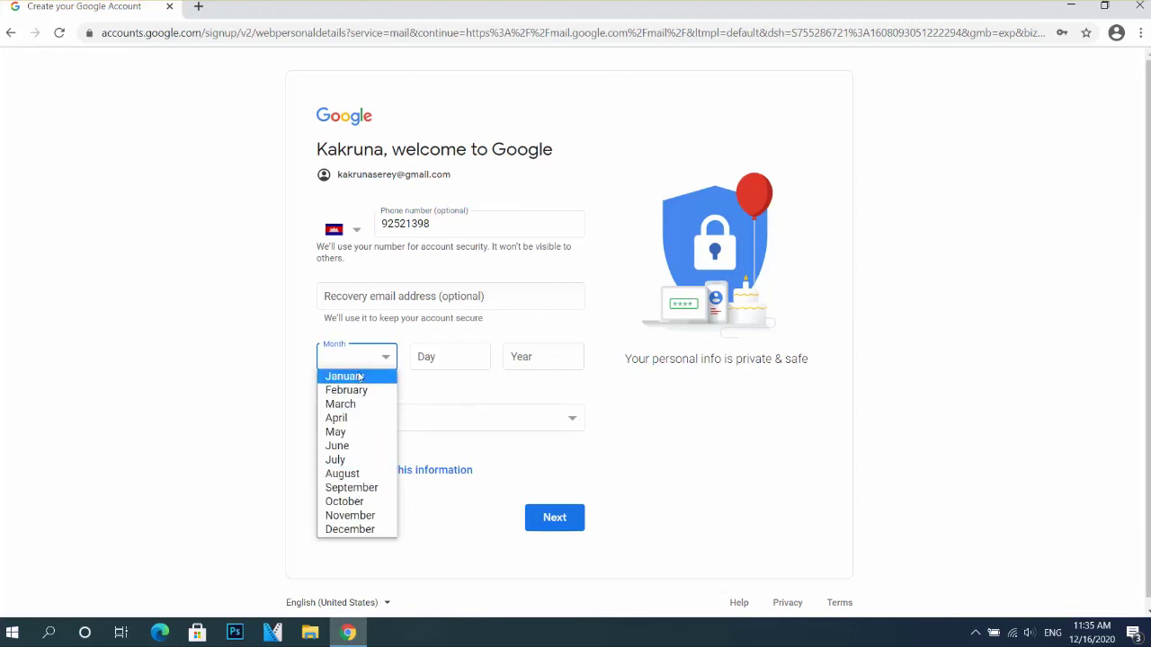
left_click(352, 503)
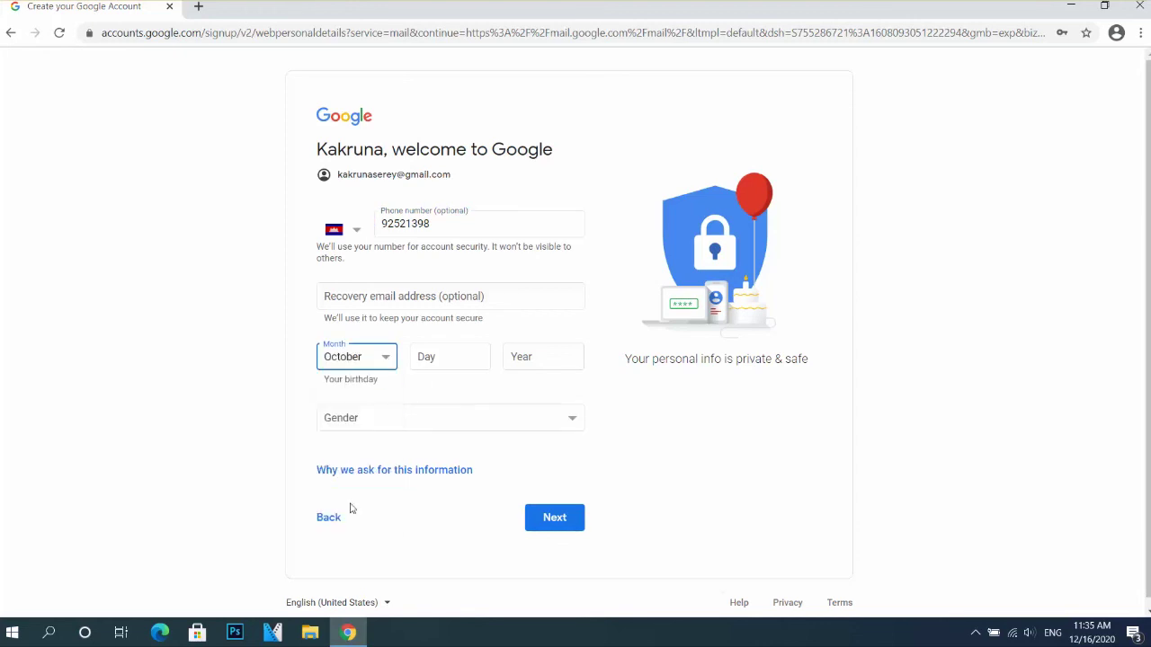
left_click(442, 355)
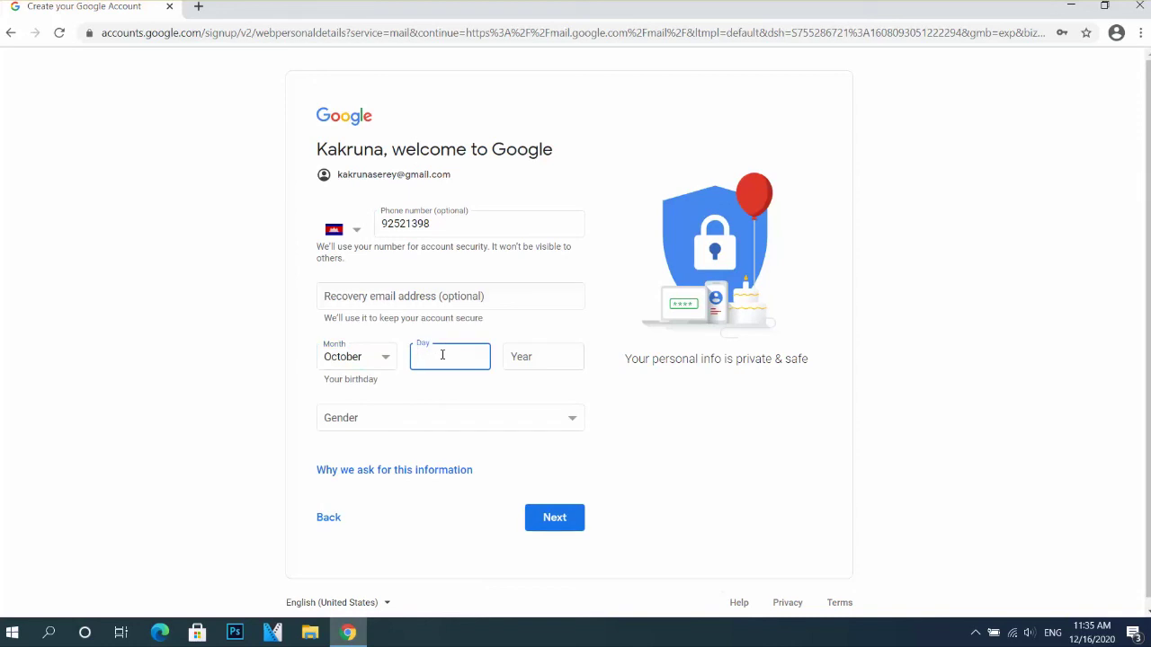
type("20")
left_click(527, 358)
type("200")
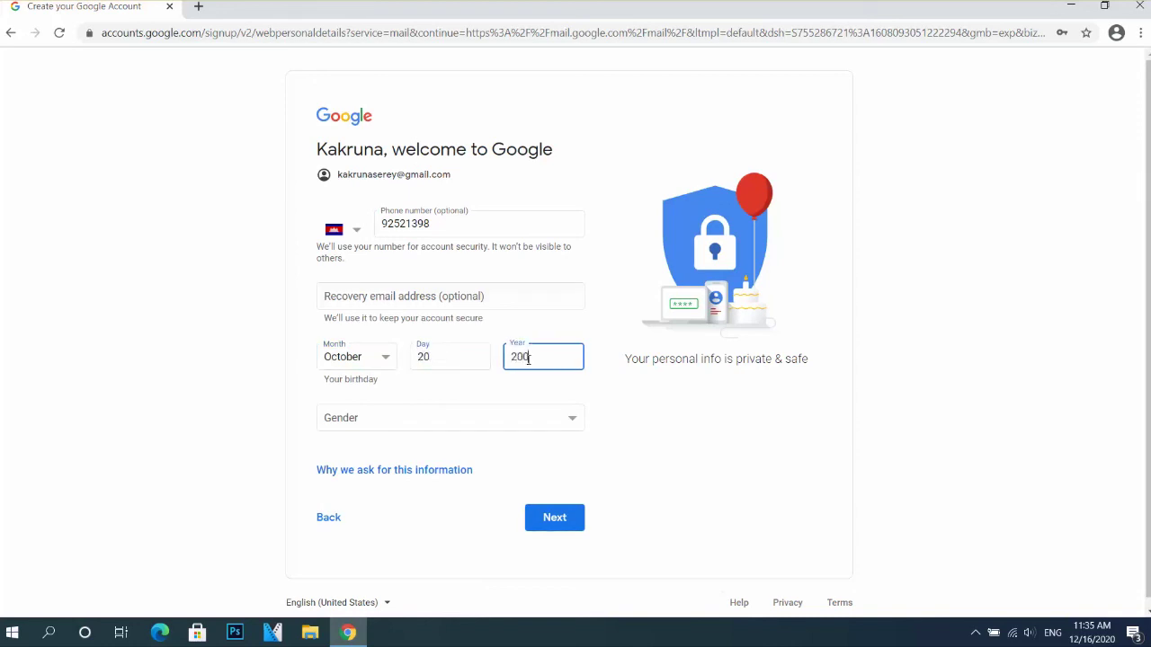
type("0")
Set gender to Male and submit the personal details.
left_click(567, 418)
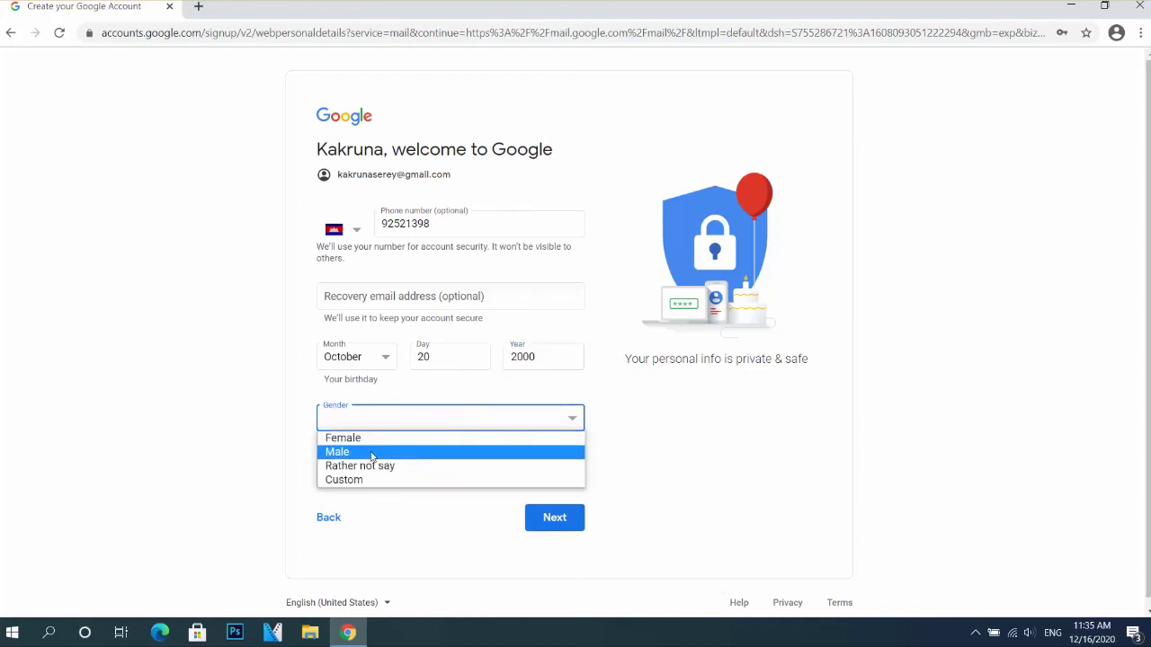
left_click(372, 452)
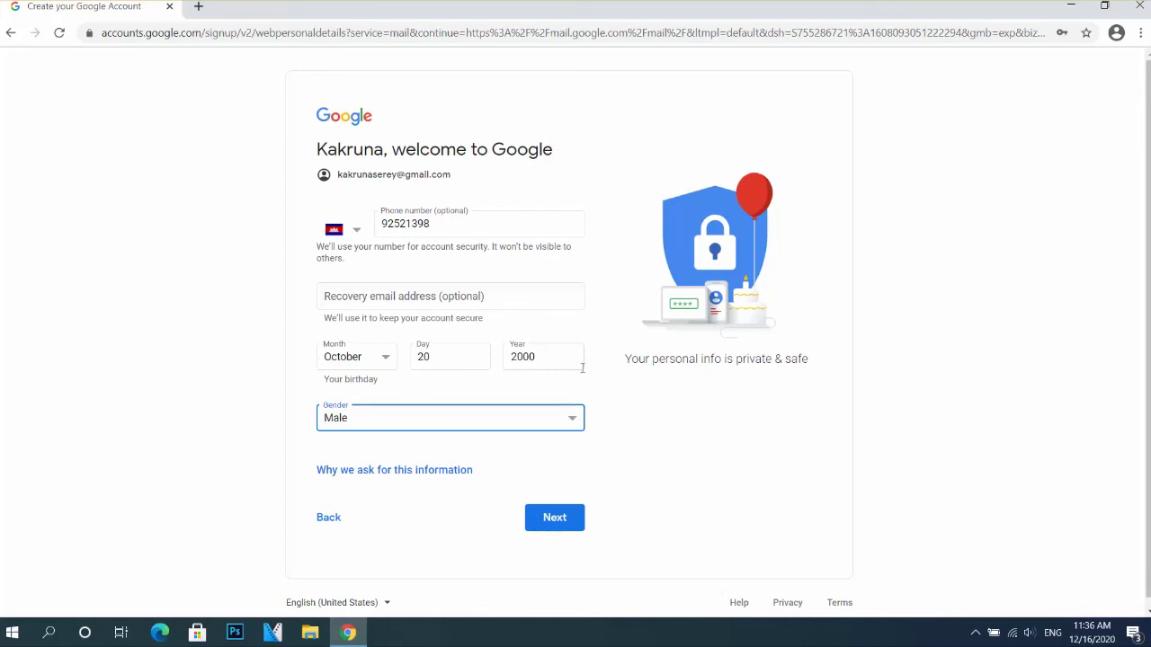
left_click(553, 524)
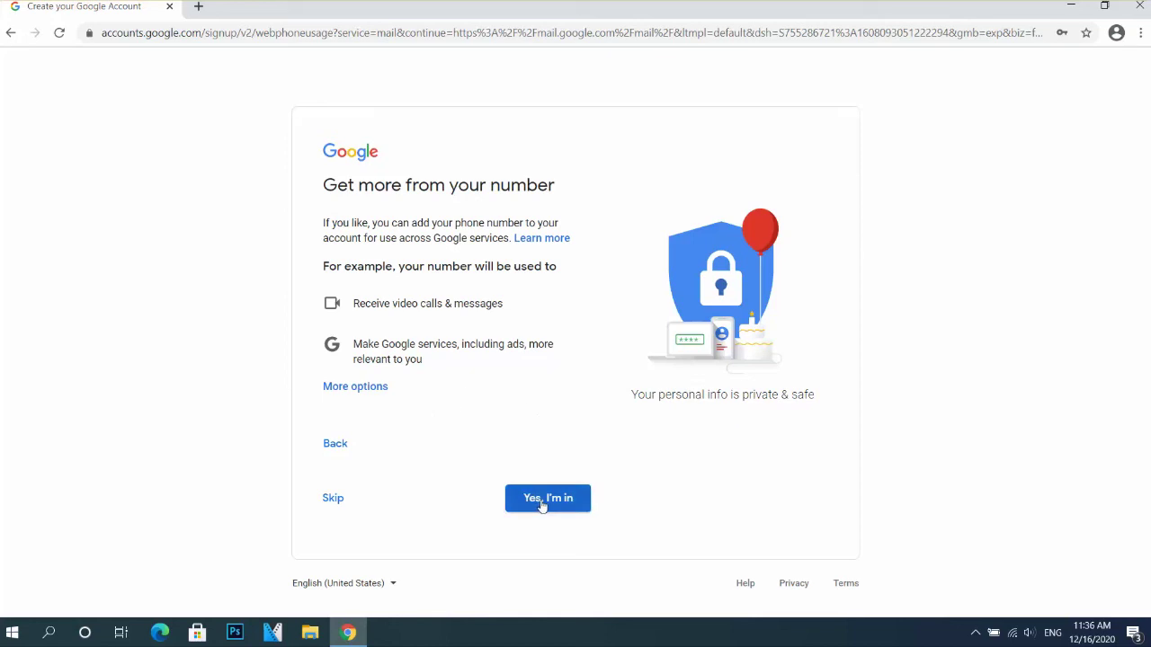
Accept 'Yes, I'm in' for the phone number and agree to the Privacy and Terms.
left_click(542, 506)
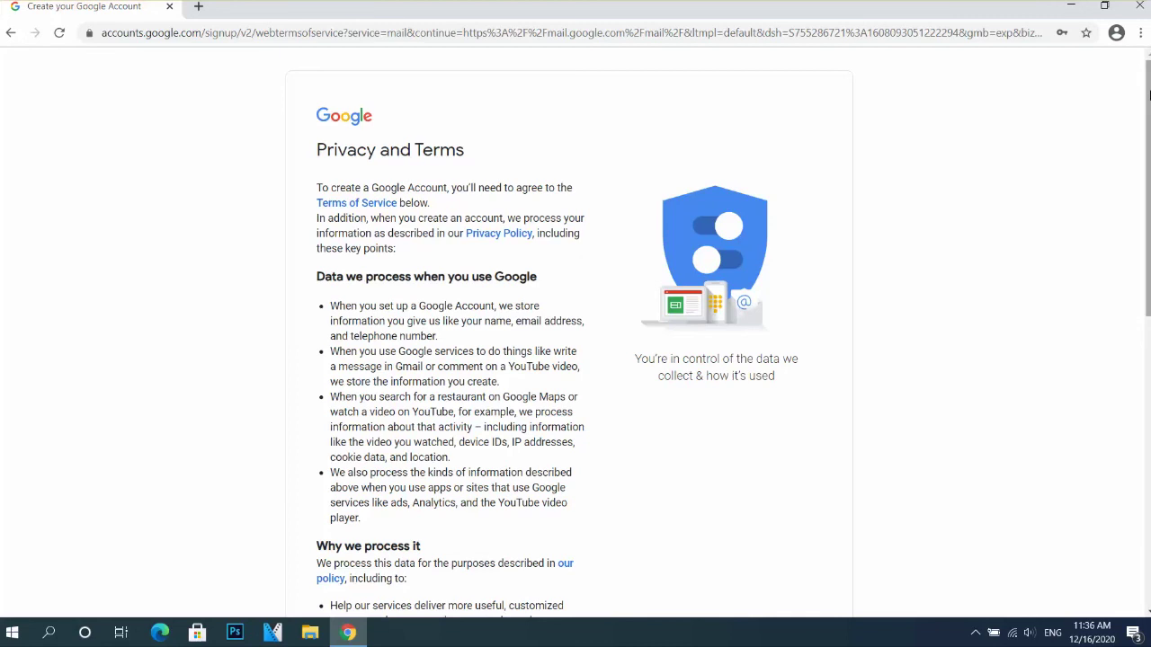
left_click_drag(1148, 94, 1148, 454)
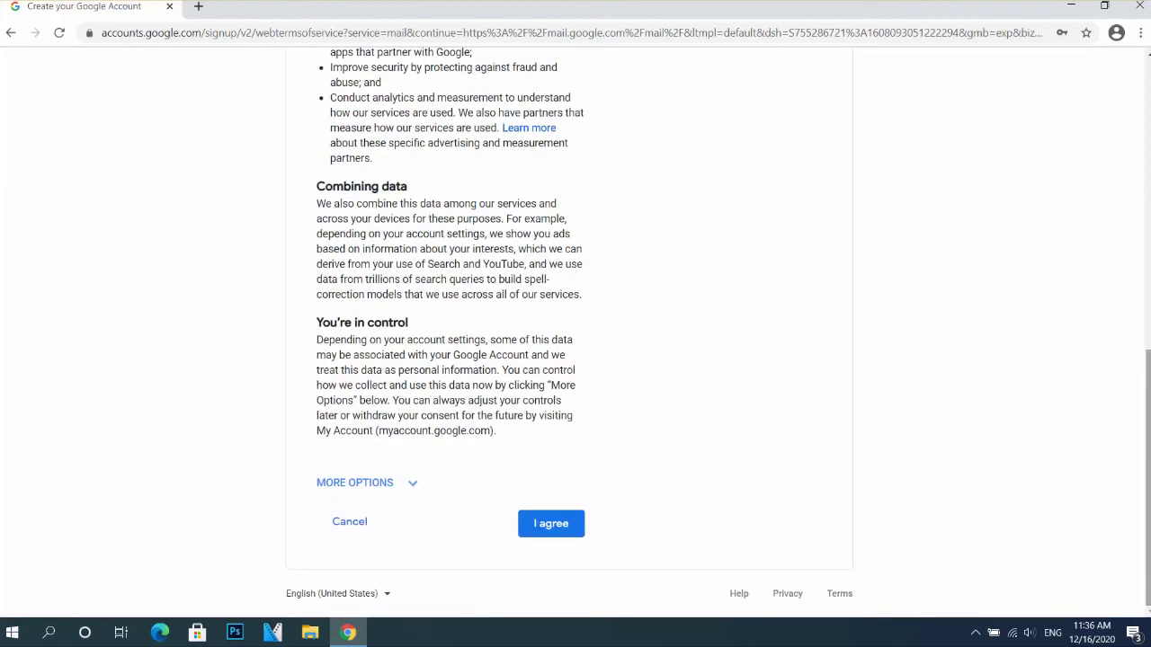
left_click(551, 524)
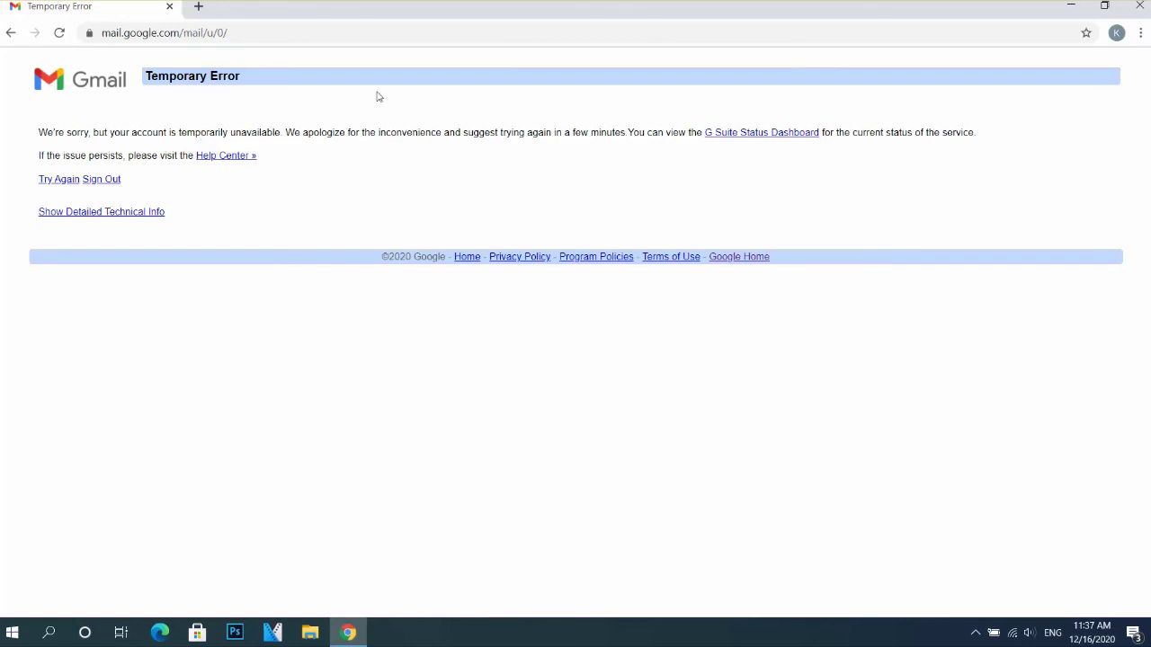
Turn on Chrome sync for the new account from the profile avatar, then reload Gmail past the Temporary Error page.
left_click(1116, 32)
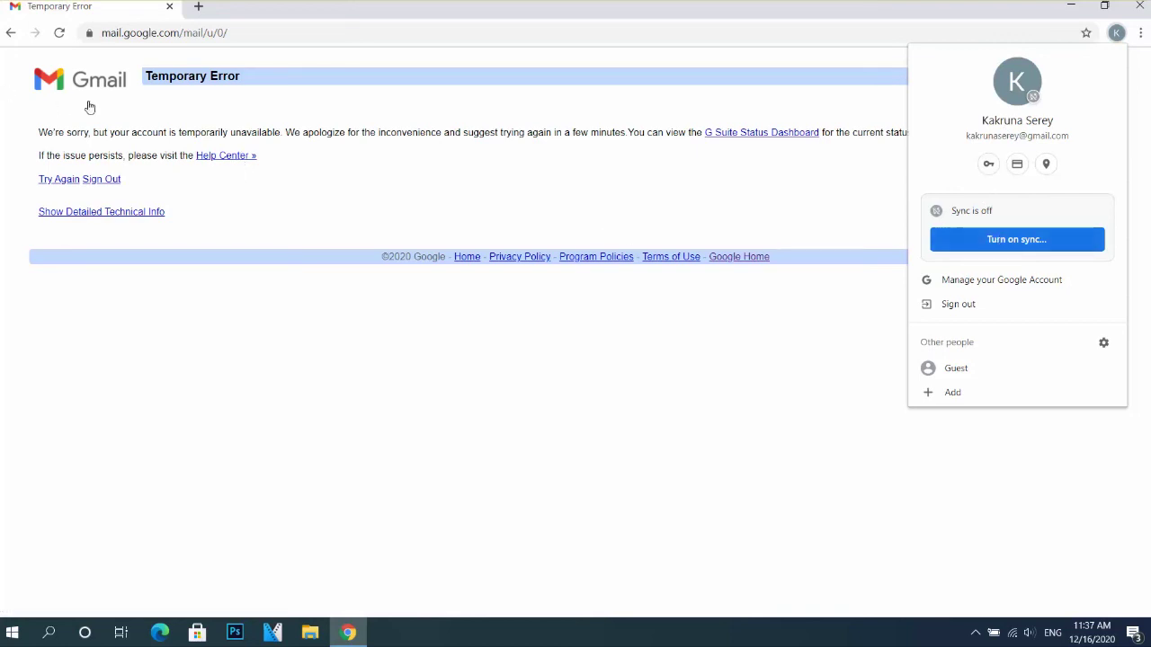
left_click(225, 200)
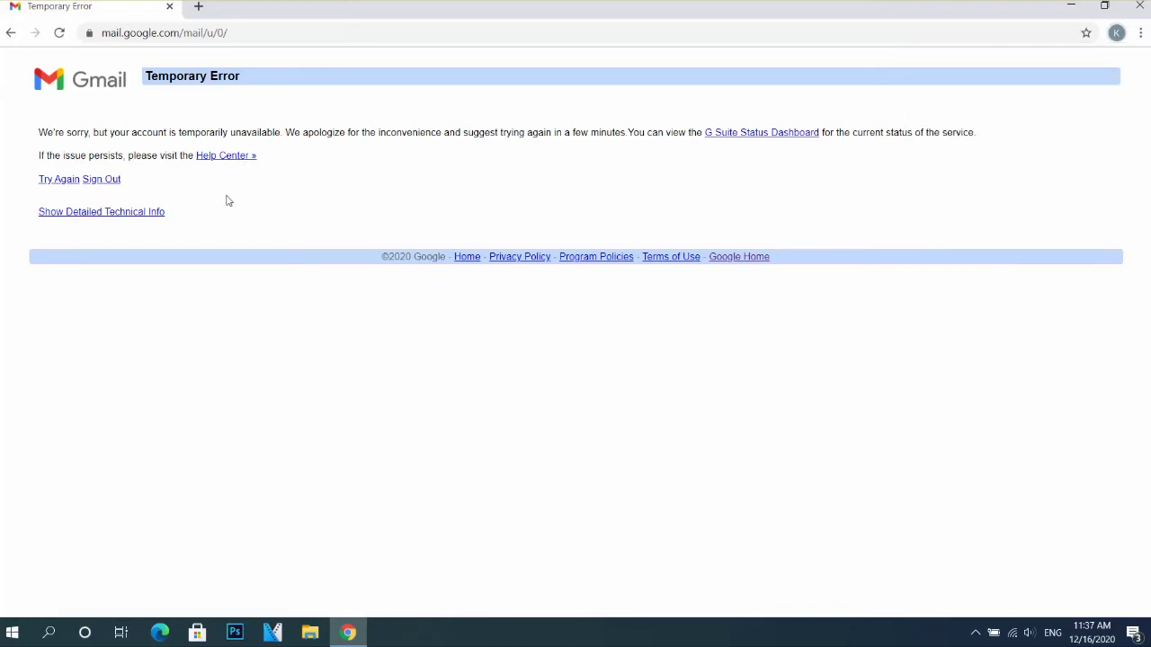
left_click(1117, 32)
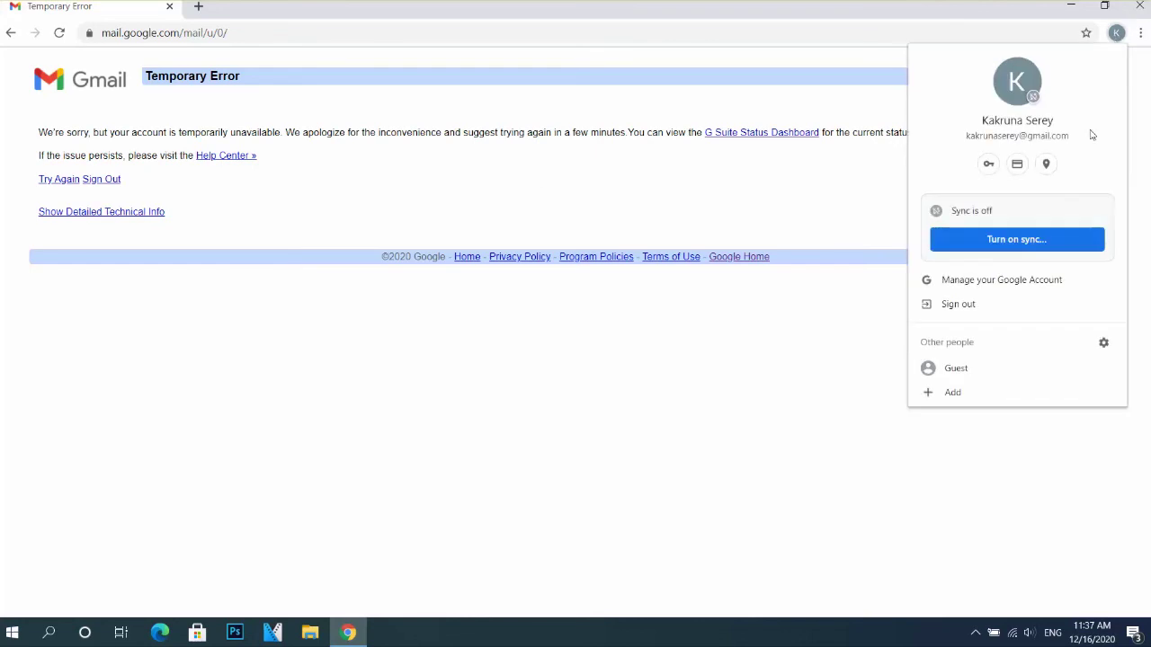
left_click(1017, 239)
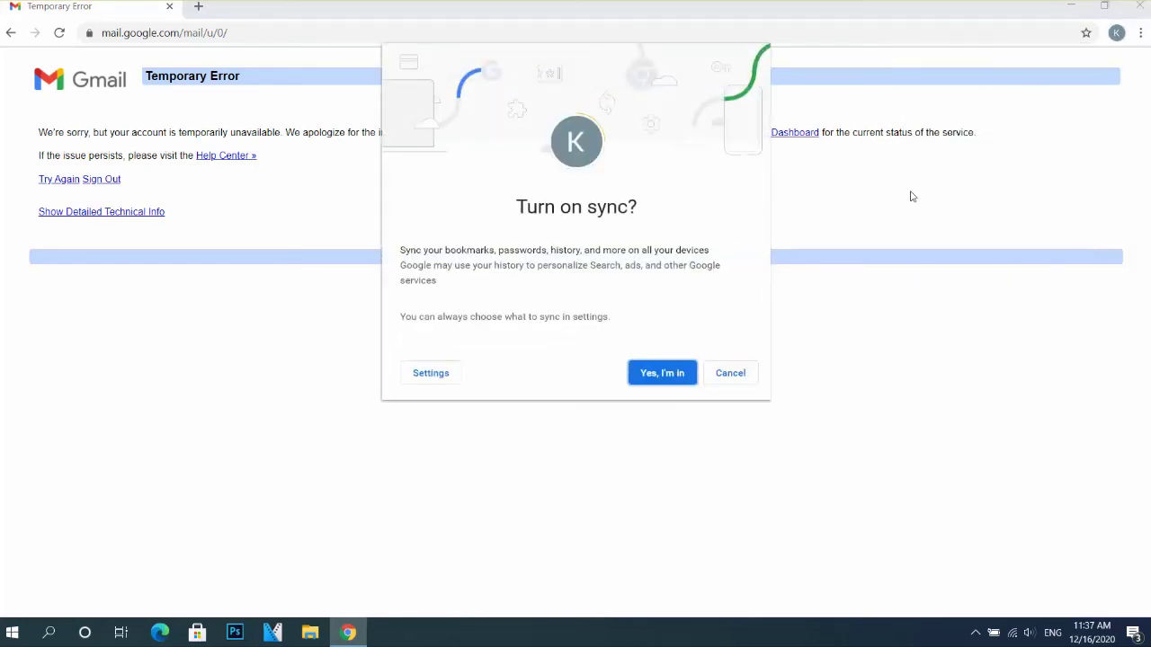
left_click(660, 377)
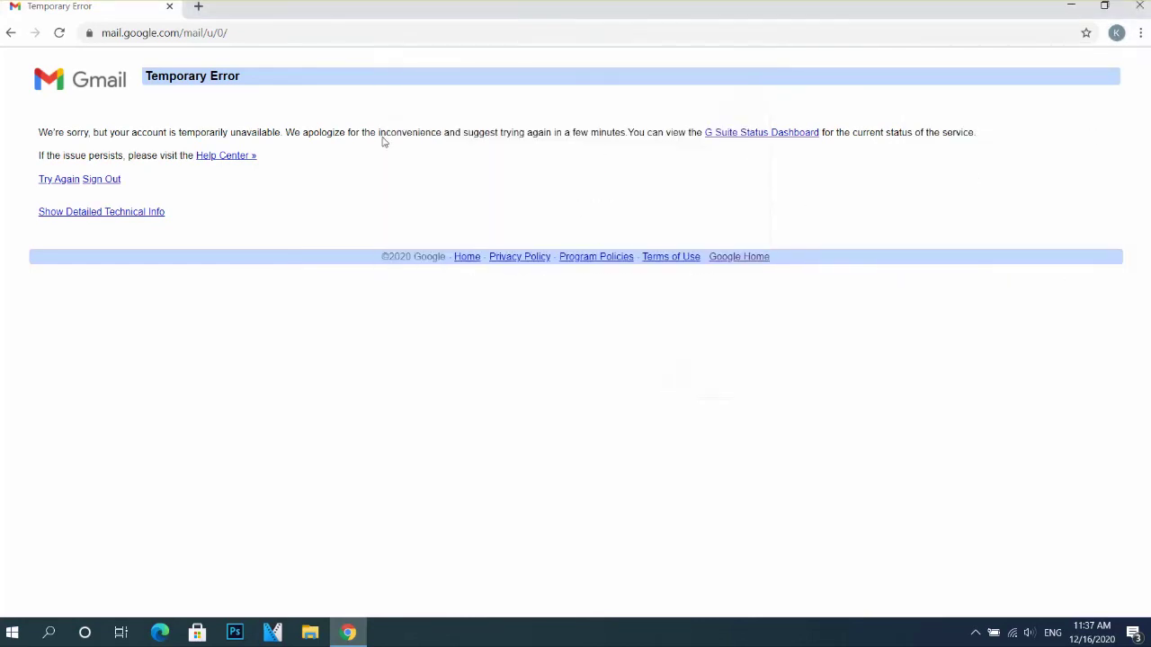
left_click(221, 33)
key("Return")
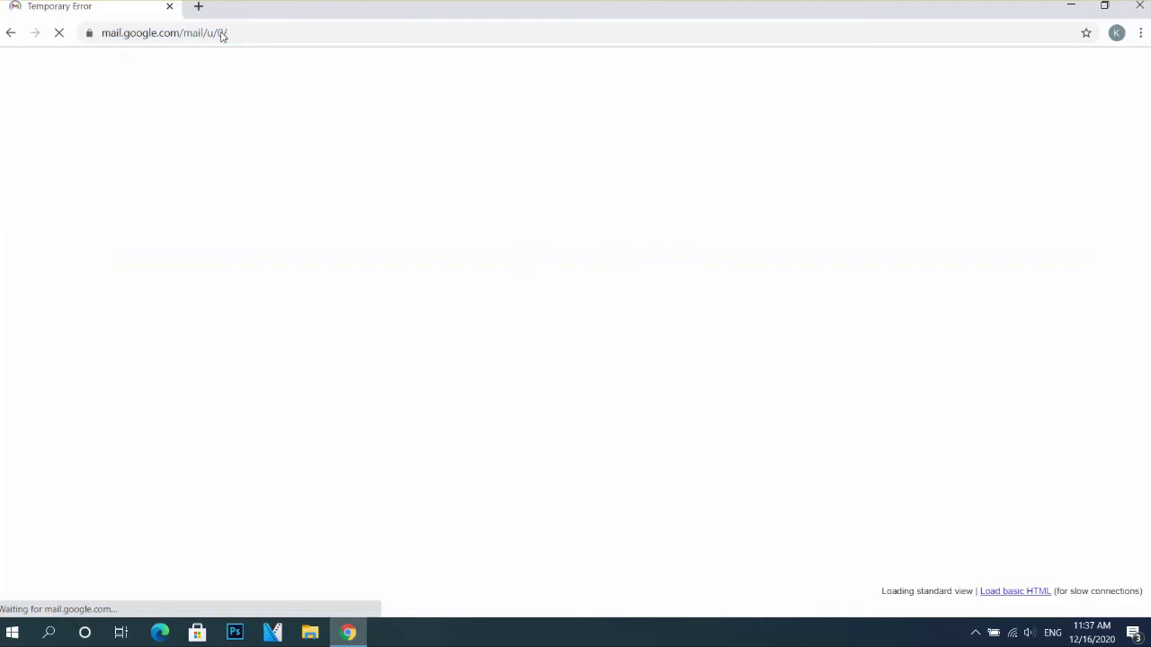